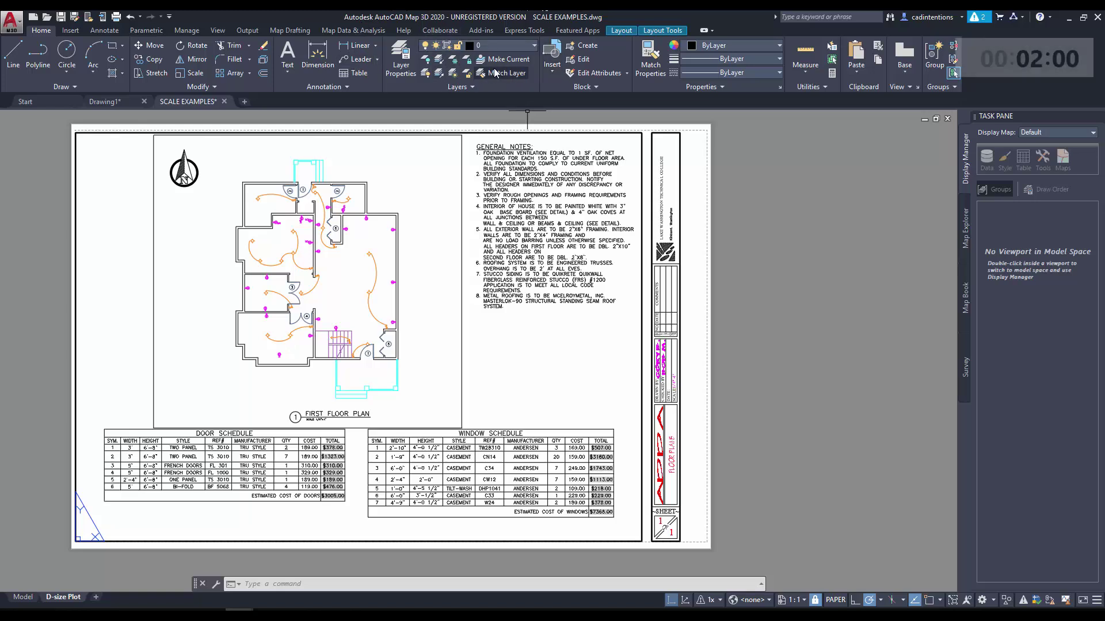
Switch to the Layout Tools ribbon tab to reach the viewport and layout element tools.
{"action": "left_click", "coordinate": [656, 31]}
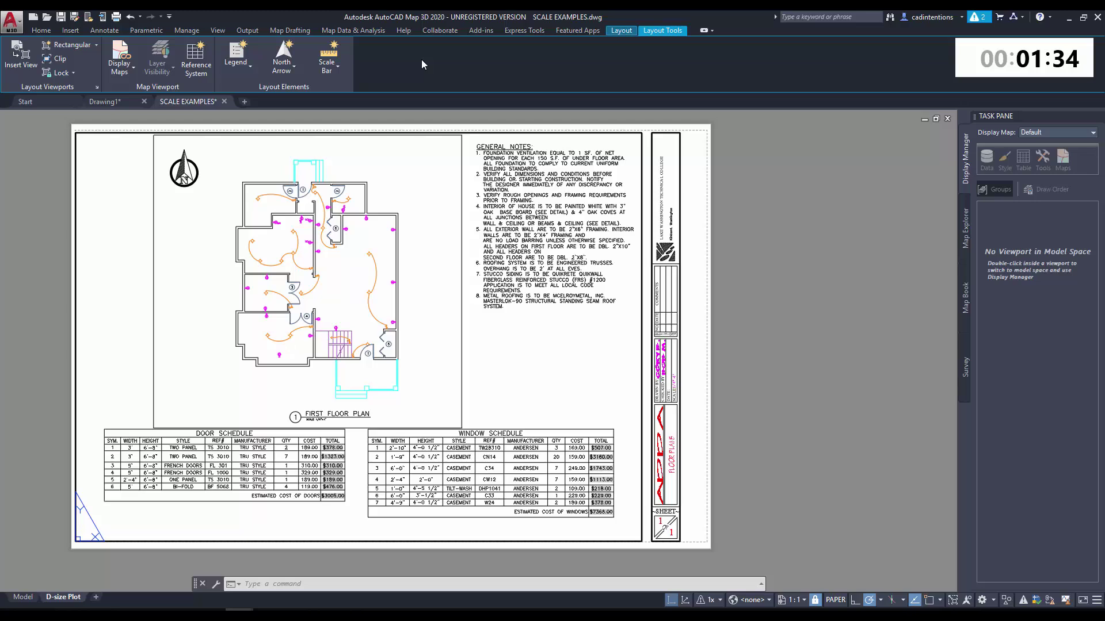
Start inserting a ScaleBar3_Imperial scale bar from the Built-in Scale Bar gallery.
{"action": "left_click", "coordinate": [334, 65]}
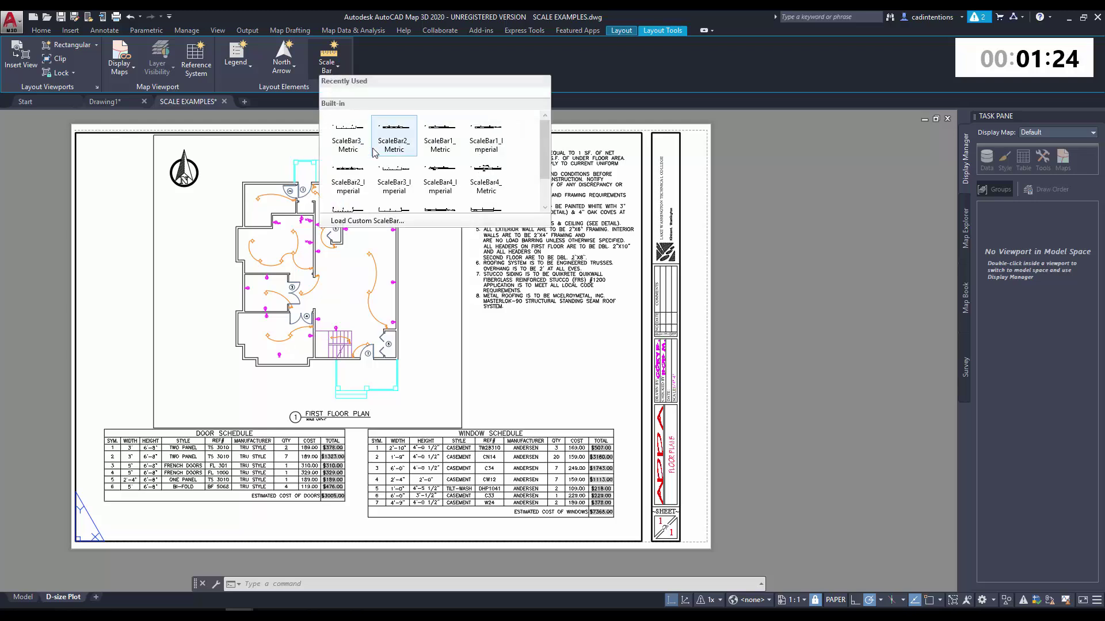
{"action": "scroll", "coordinate": [373, 152], "scroll_direction": "down", "scroll_amount": 1}
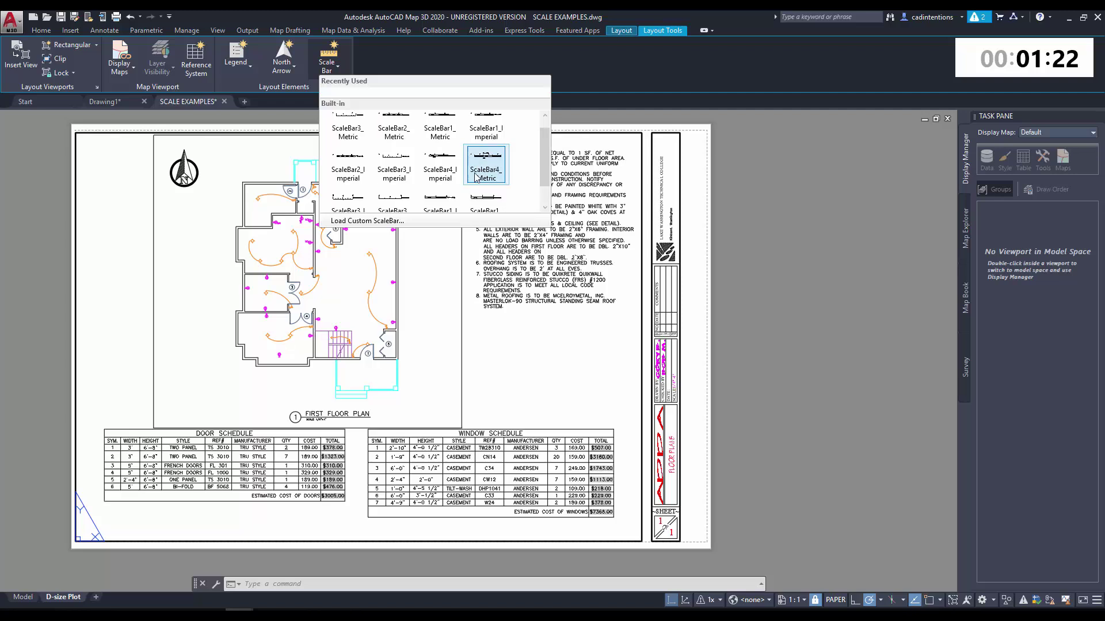
{"action": "scroll", "coordinate": [481, 171], "scroll_direction": "up", "scroll_amount": 1}
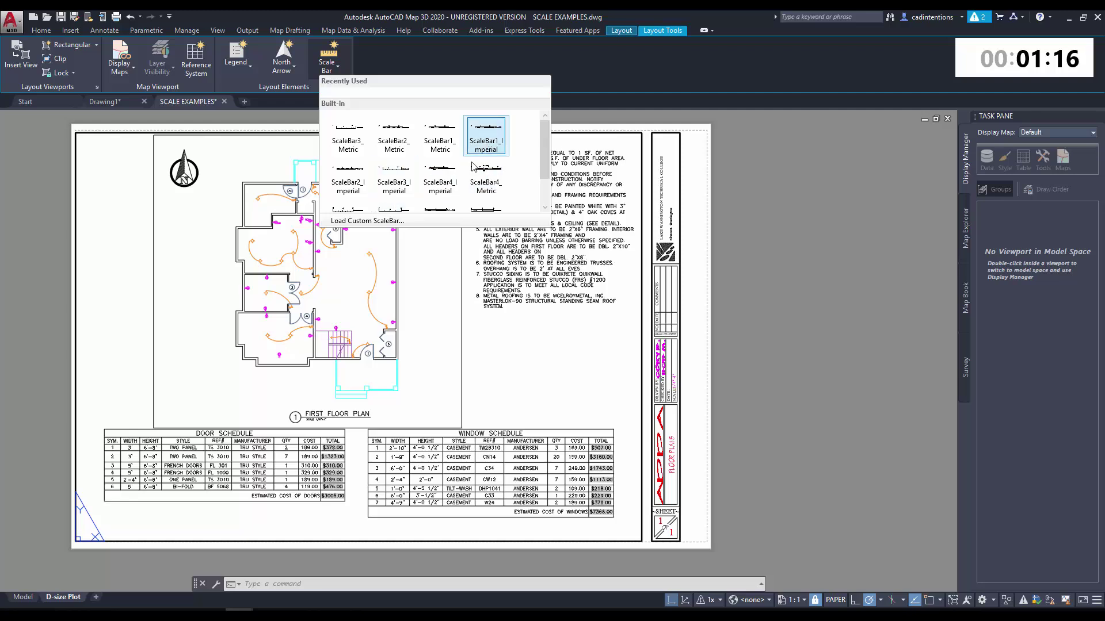
{"action": "left_click", "coordinate": [404, 188]}
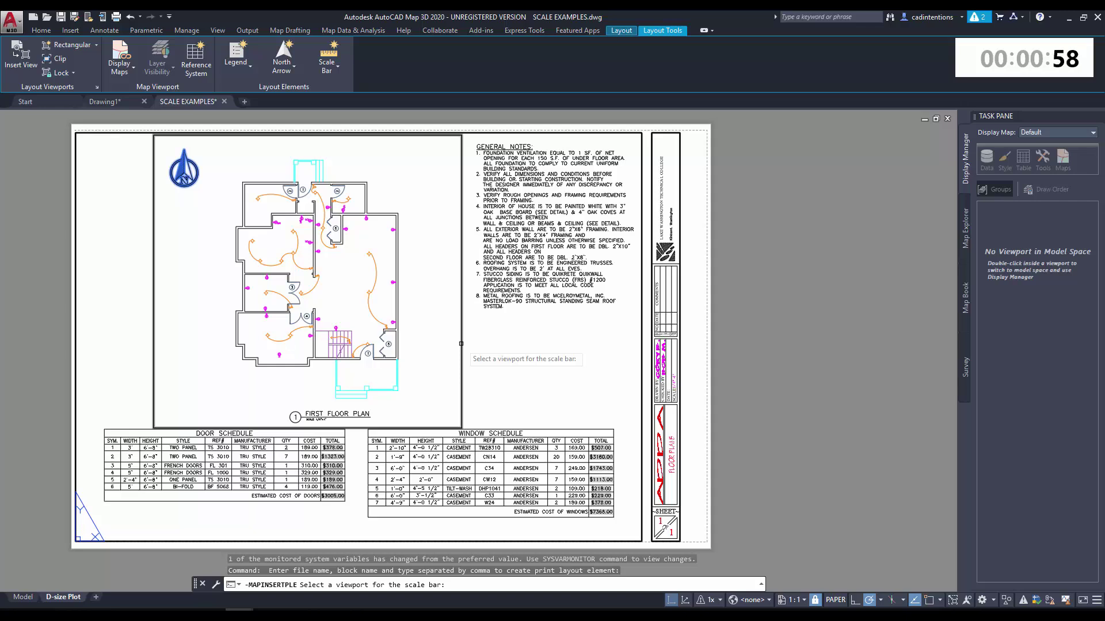
Link the scale bar to the floor-plan viewport and set Feet units with a 5-foot division.
{"action": "left_click", "coordinate": [461, 344]}
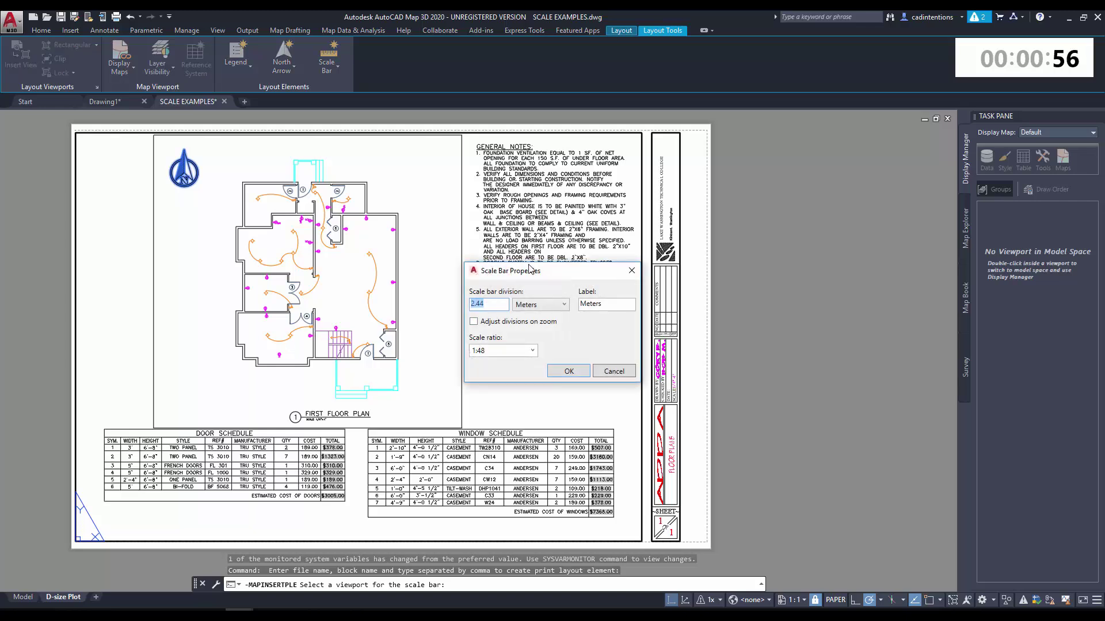
{"action": "left_click_drag", "start_coordinate": [529, 266], "coordinate": [396, 227]}
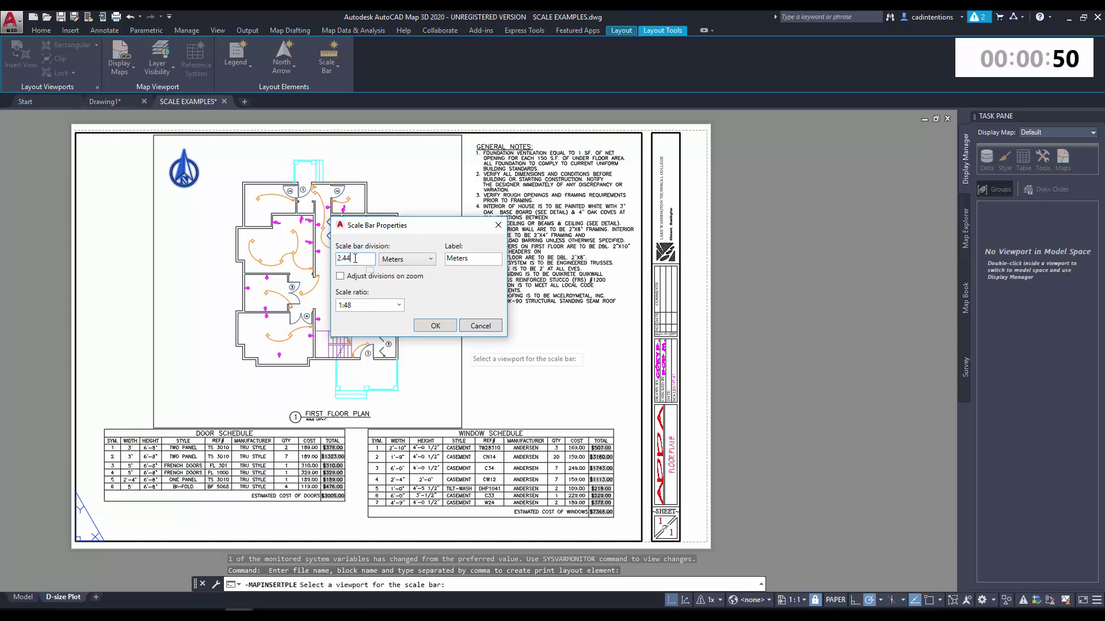
{"action": "left_click_drag", "start_coordinate": [353, 259], "coordinate": [341, 258]}
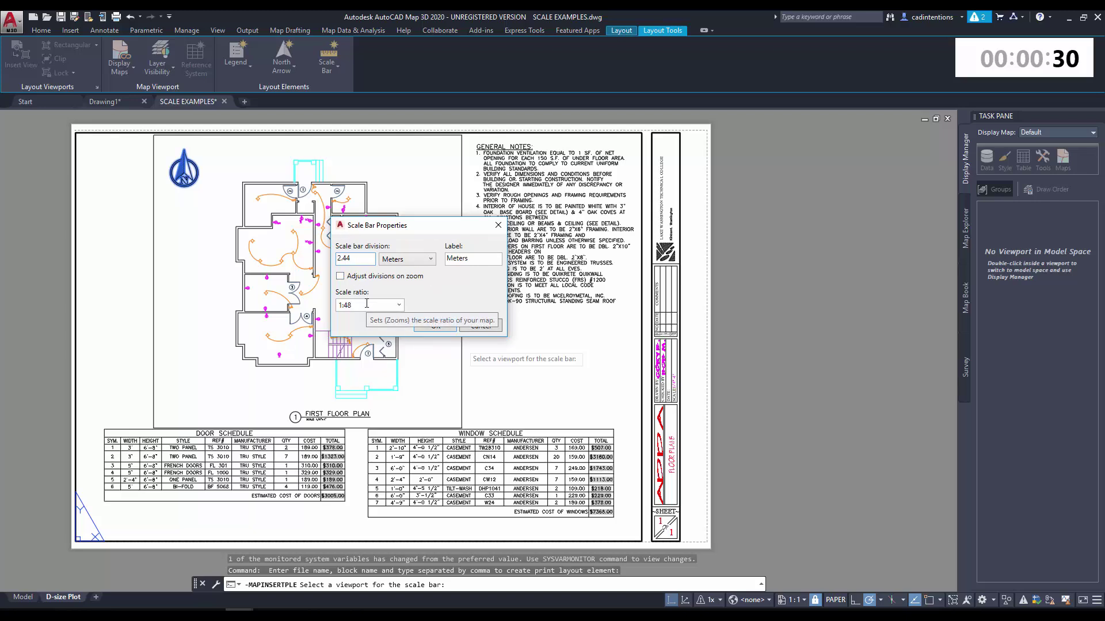
{"action": "left_click", "coordinate": [403, 258]}
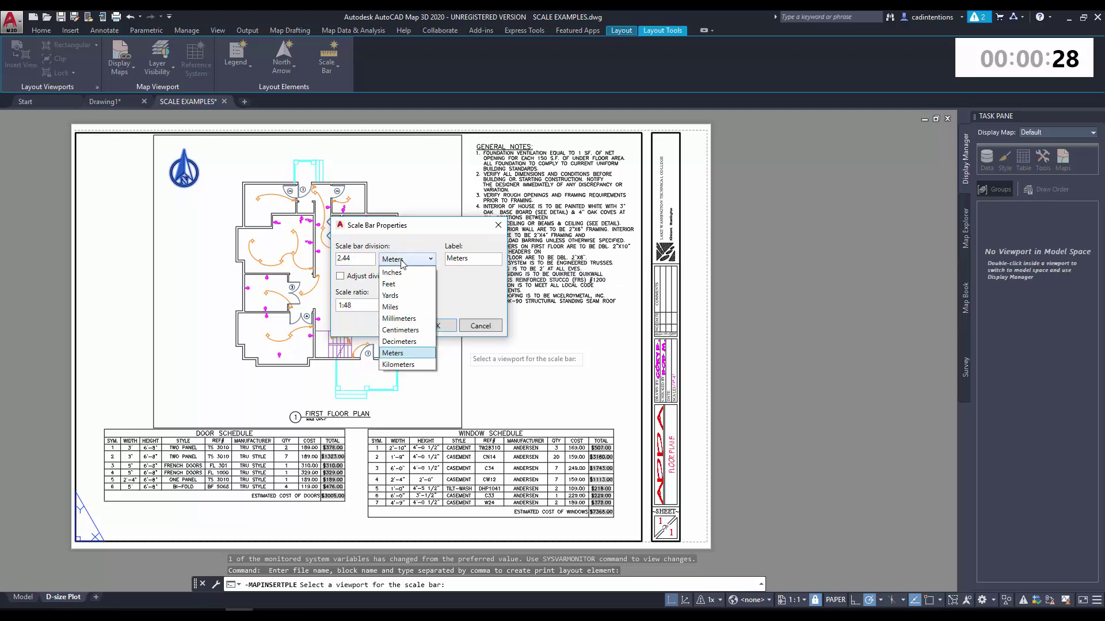
{"action": "left_click", "coordinate": [383, 284]}
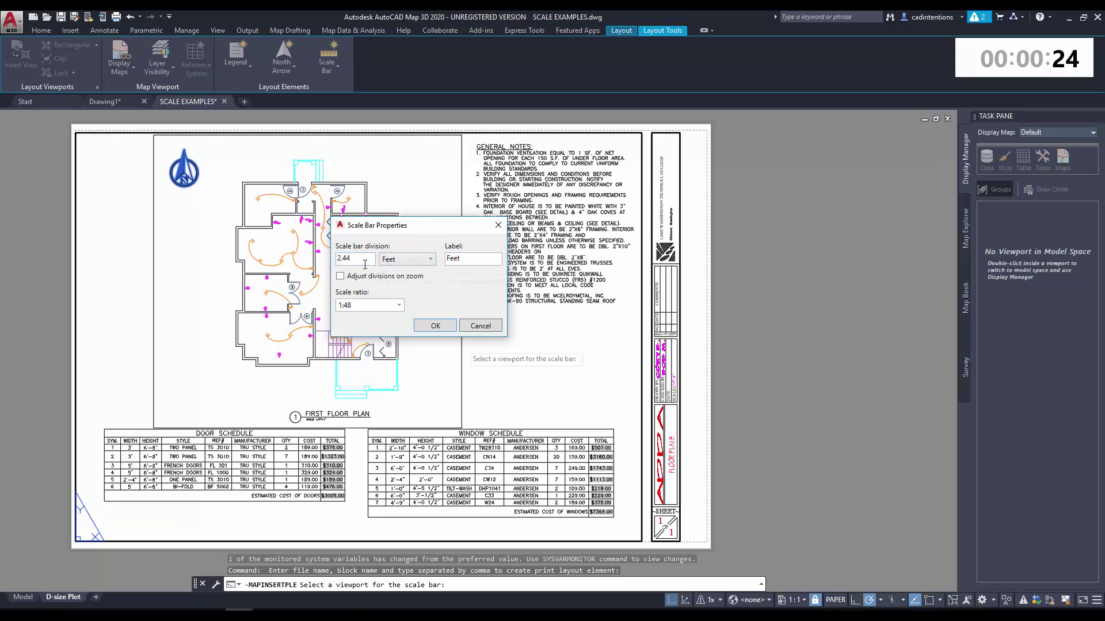
{"action": "left_click_drag", "start_coordinate": [364, 265], "coordinate": [323, 256]}
{"action": "type", "text": "5"}
Place the 0–5–10 Feet scale bar just right of the FIRST FLOOR PLAN title.
{"action": "left_click", "coordinate": [428, 323]}
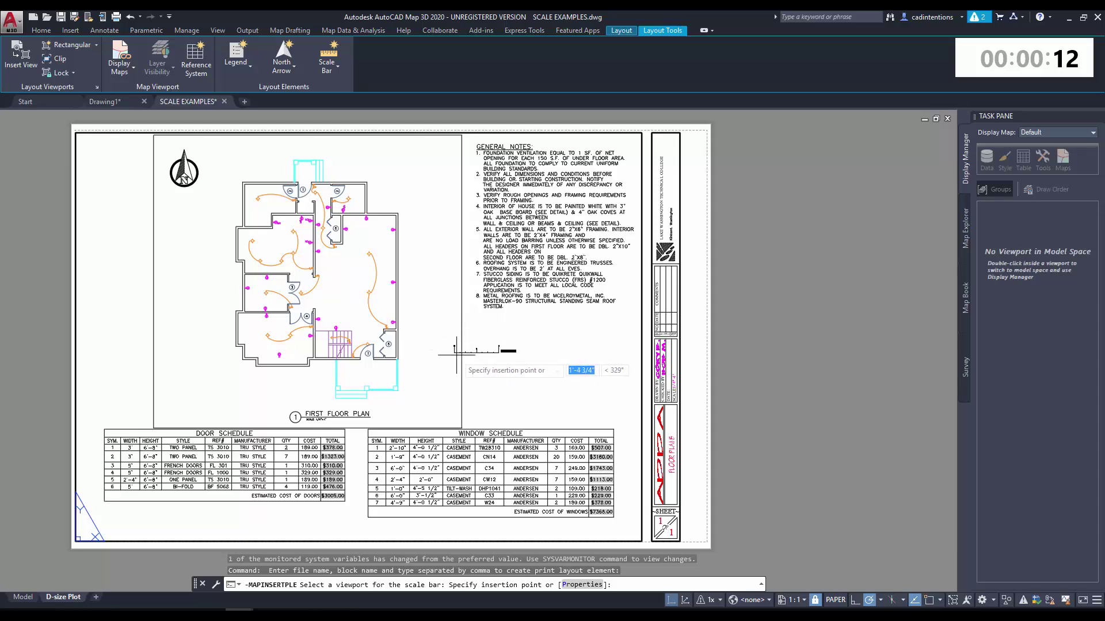
{"action": "scroll", "coordinate": [430, 419], "scroll_direction": "up", "scroll_amount": 2}
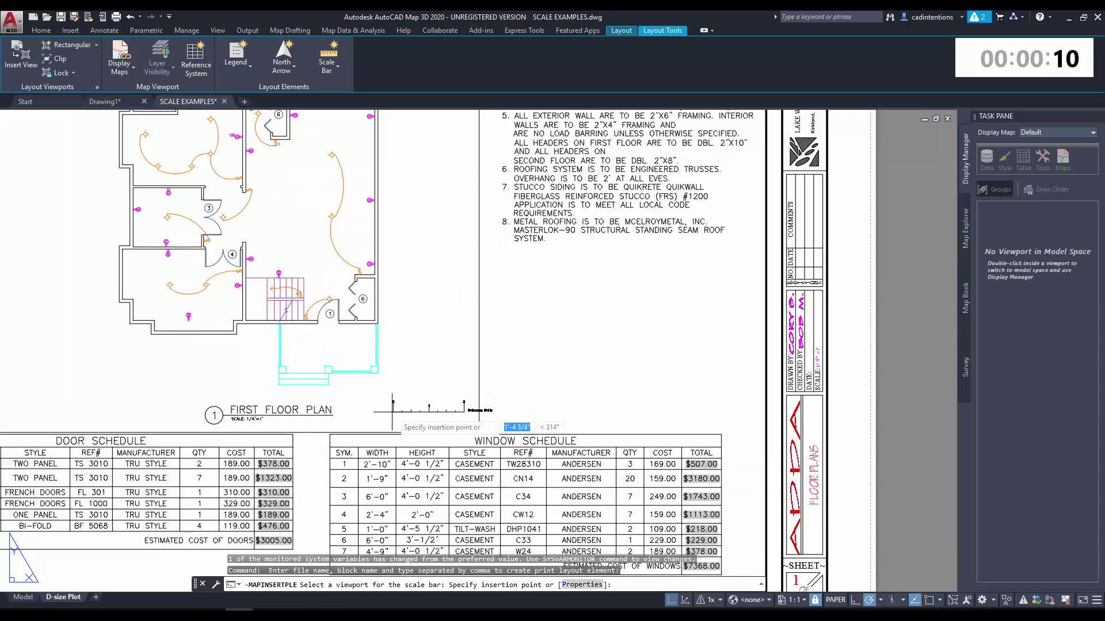
{"action": "scroll", "coordinate": [371, 410], "scroll_direction": "up", "scroll_amount": 1}
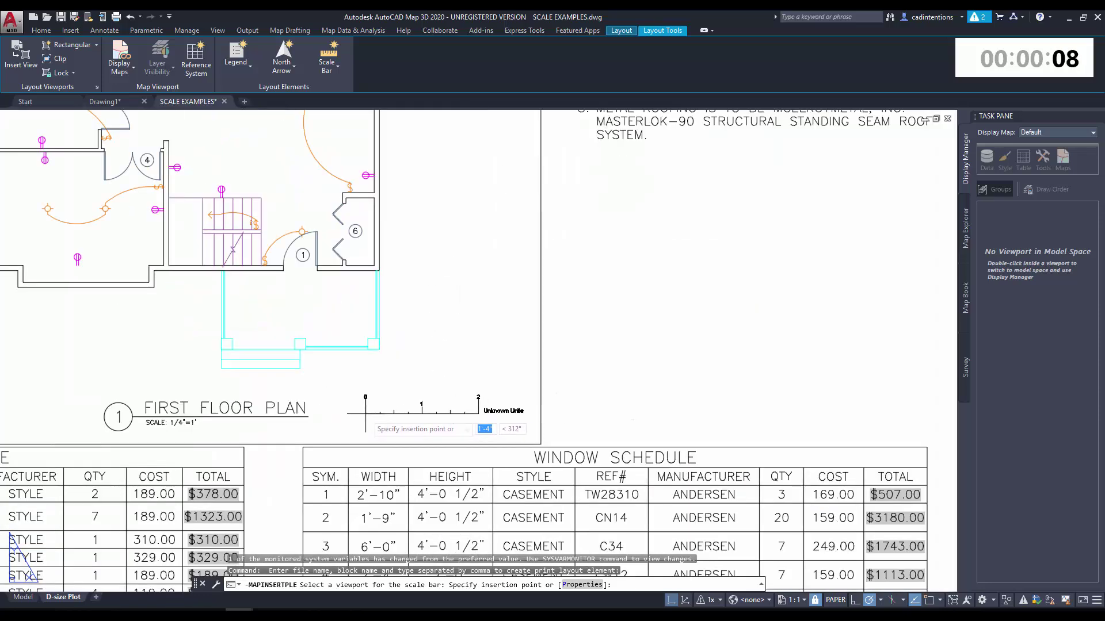
{"action": "left_click", "coordinate": [361, 414]}
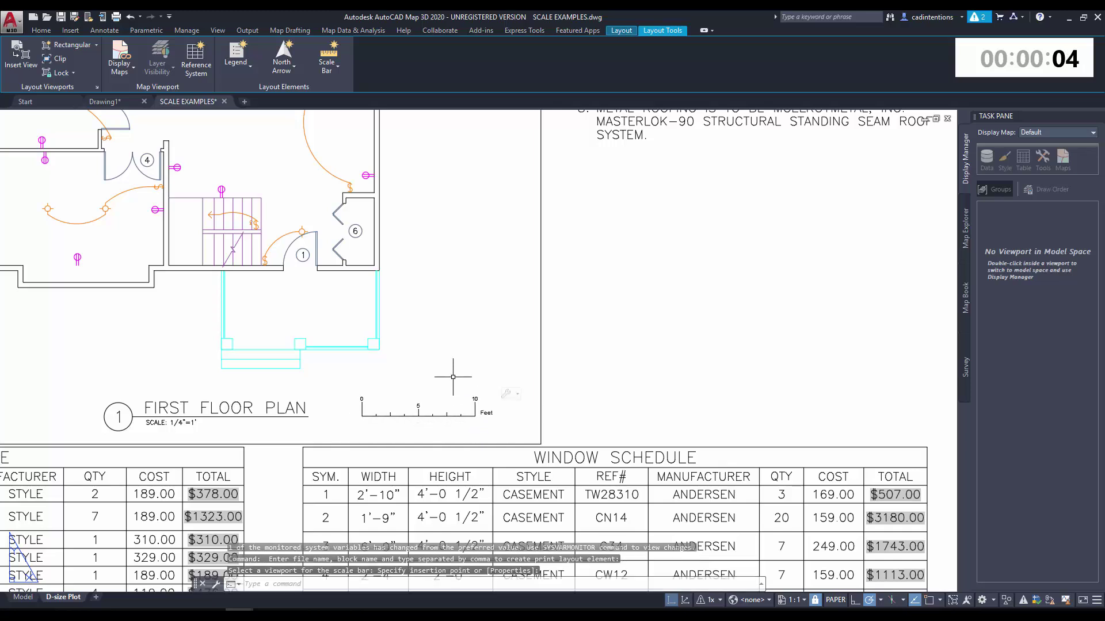
{"action": "left_click", "coordinate": [433, 415]}
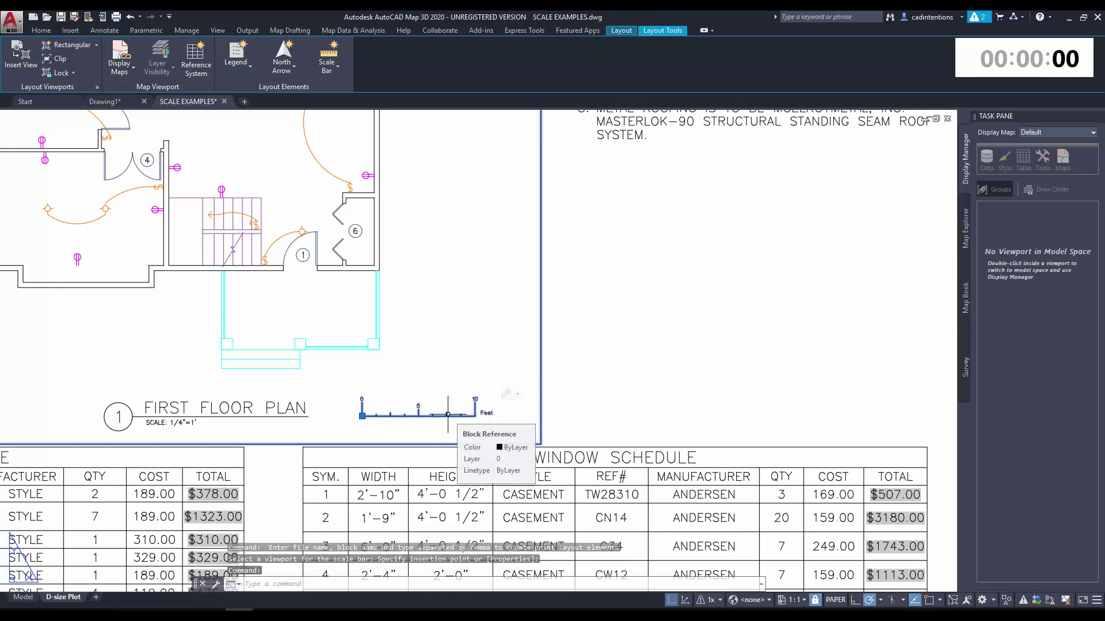
{"action": "key", "text": "Escape"}
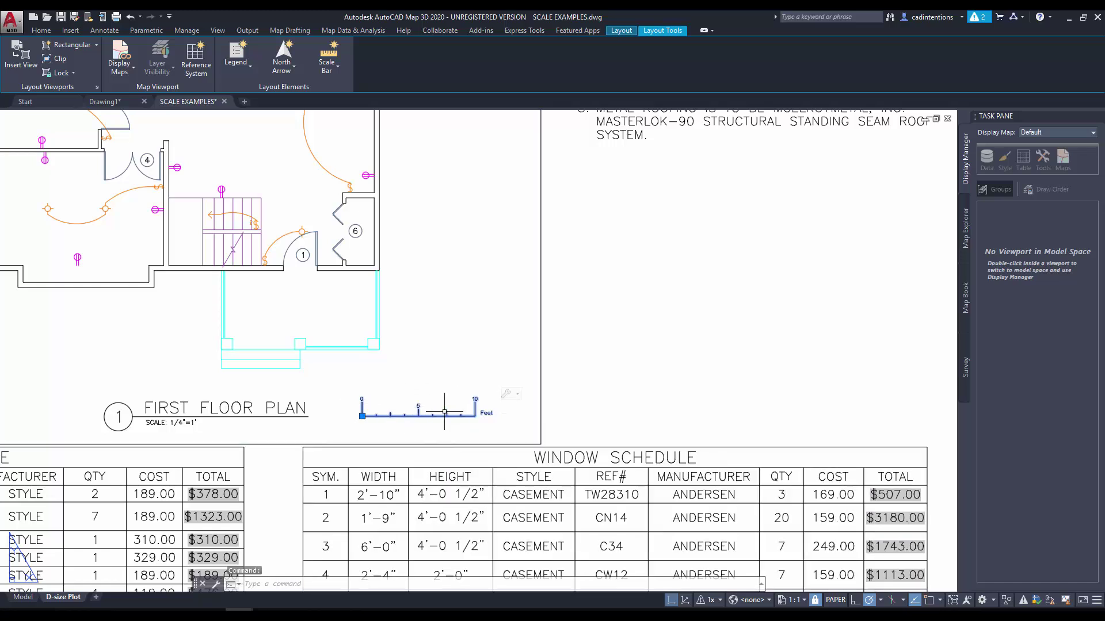
Change the scale bar to 4-foot divisions labelled Feet at 1:48, so it reads 0–4–8.
{"action": "left_click", "coordinate": [517, 398]}
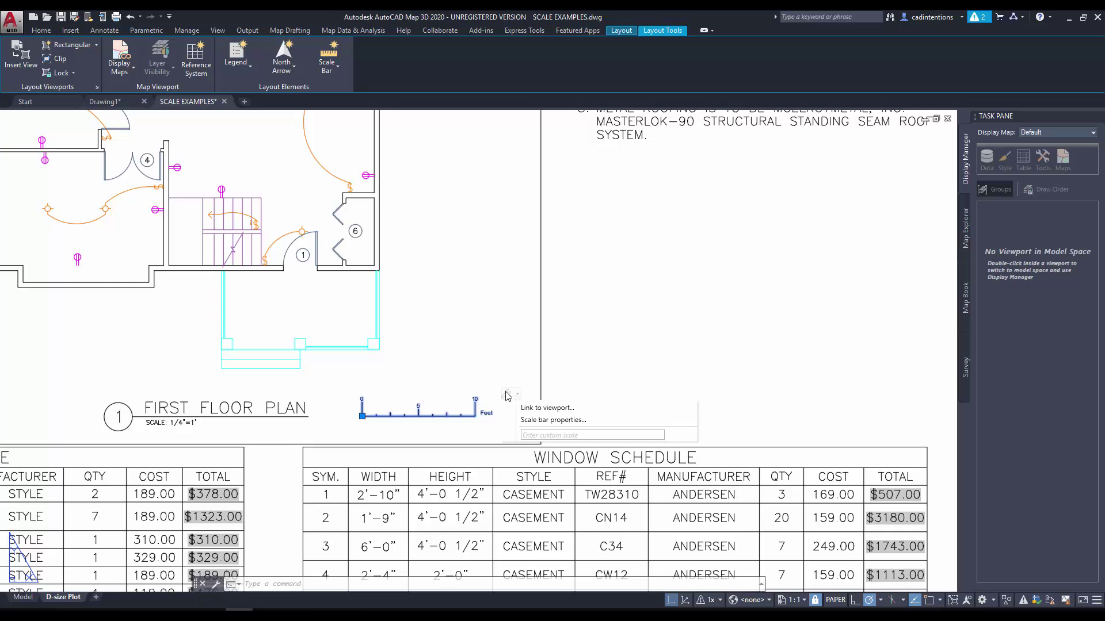
{"action": "left_click", "coordinate": [541, 422]}
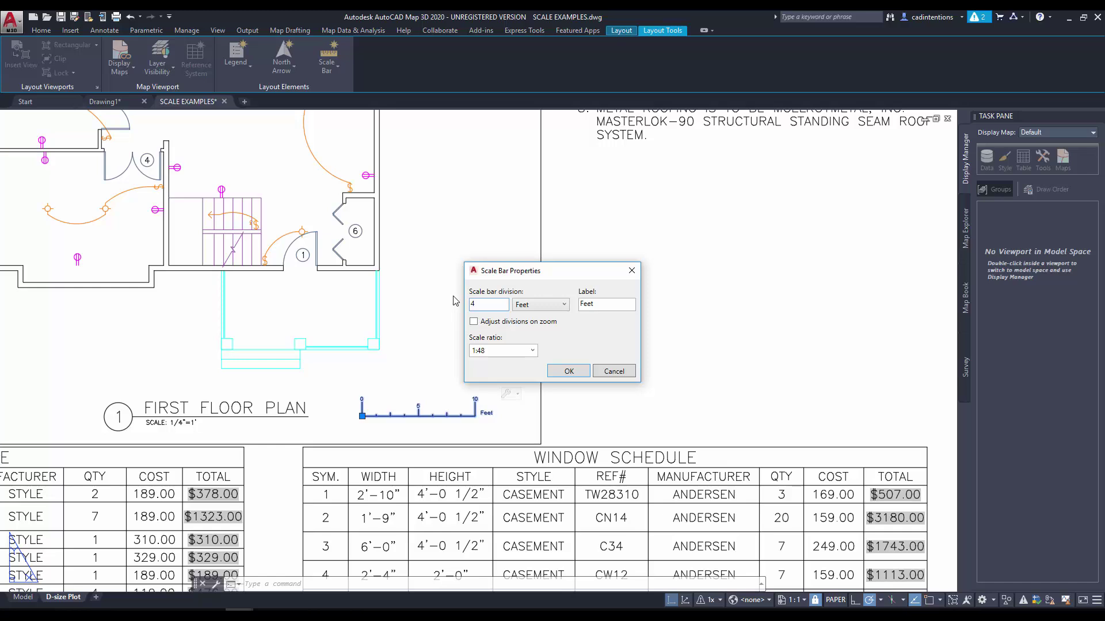
{"action": "left_click", "coordinate": [568, 372]}
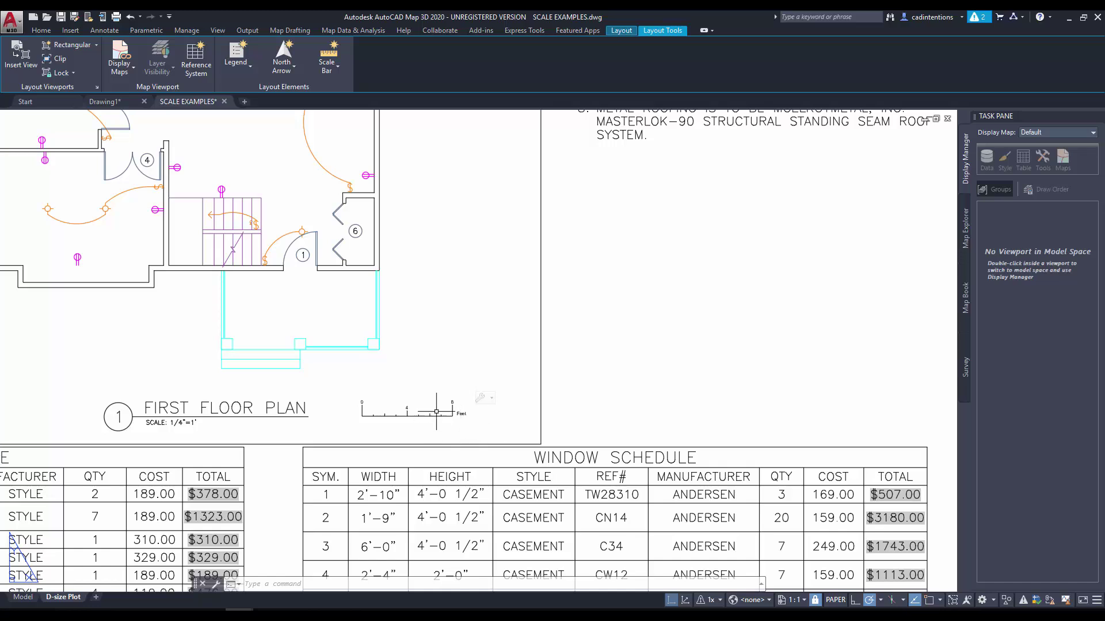
{"action": "scroll", "coordinate": [436, 412], "scroll_direction": "up", "scroll_amount": 2}
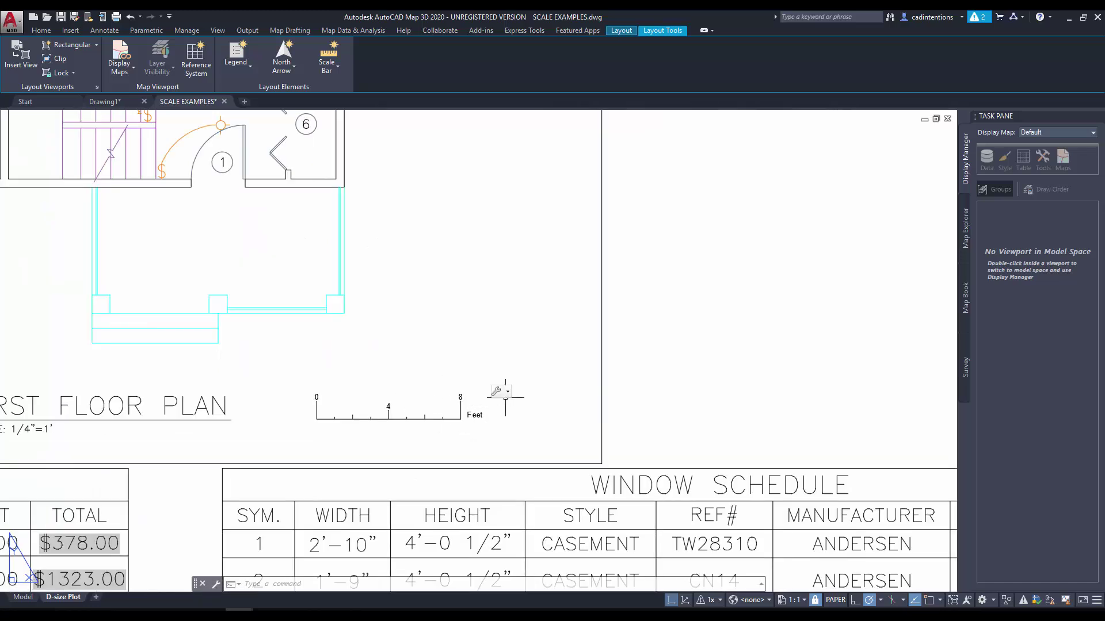
{"action": "scroll", "coordinate": [461, 374], "scroll_direction": "down", "scroll_amount": 2}
{"action": "scroll", "coordinate": [547, 313], "scroll_direction": "up", "scroll_amount": 1}
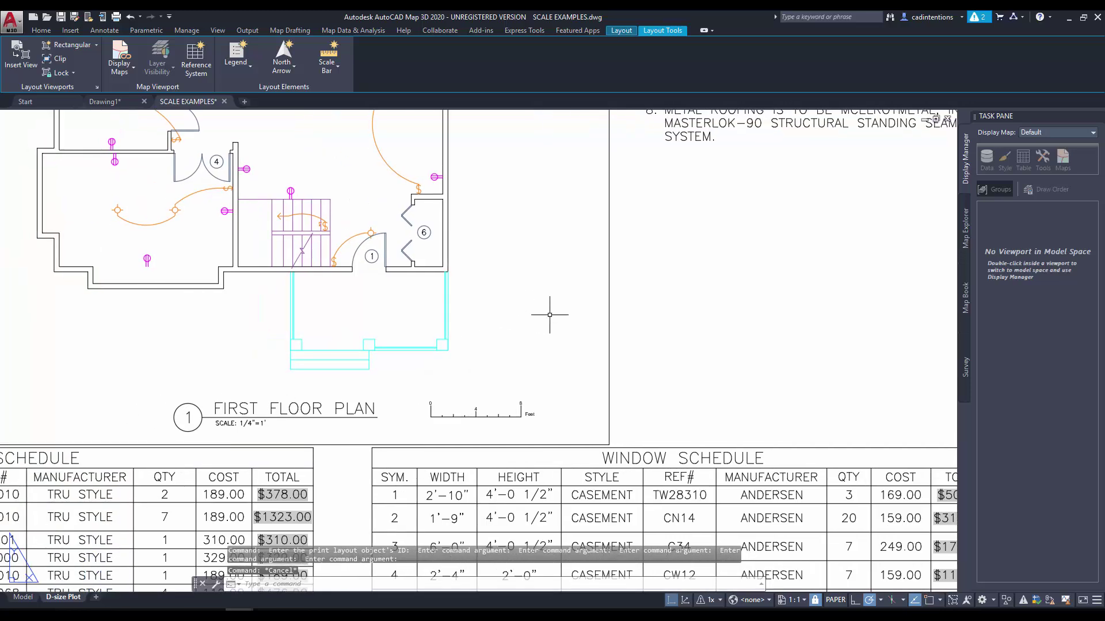
Set the floor-plan viewport scale to 3/8" = 1'-0" while the scale bar keeps reading 0–4–8.
{"action": "left_click", "coordinate": [611, 310]}
{"action": "left_click", "coordinate": [581, 286]}
{"action": "right_click", "coordinate": [565, 250]}
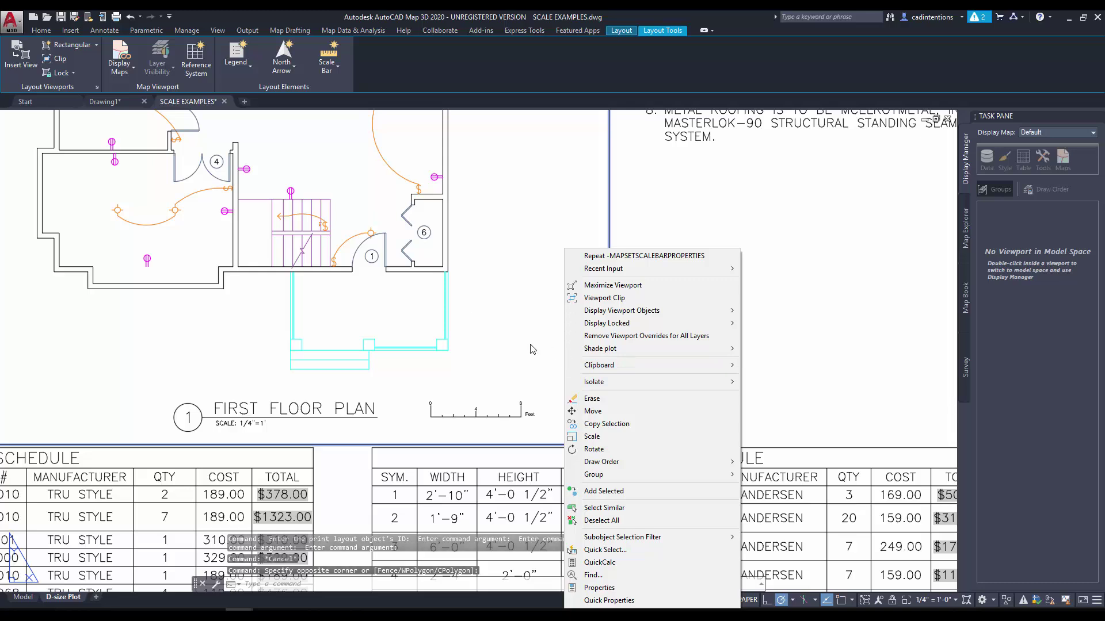
{"action": "key", "text": "Escape"}
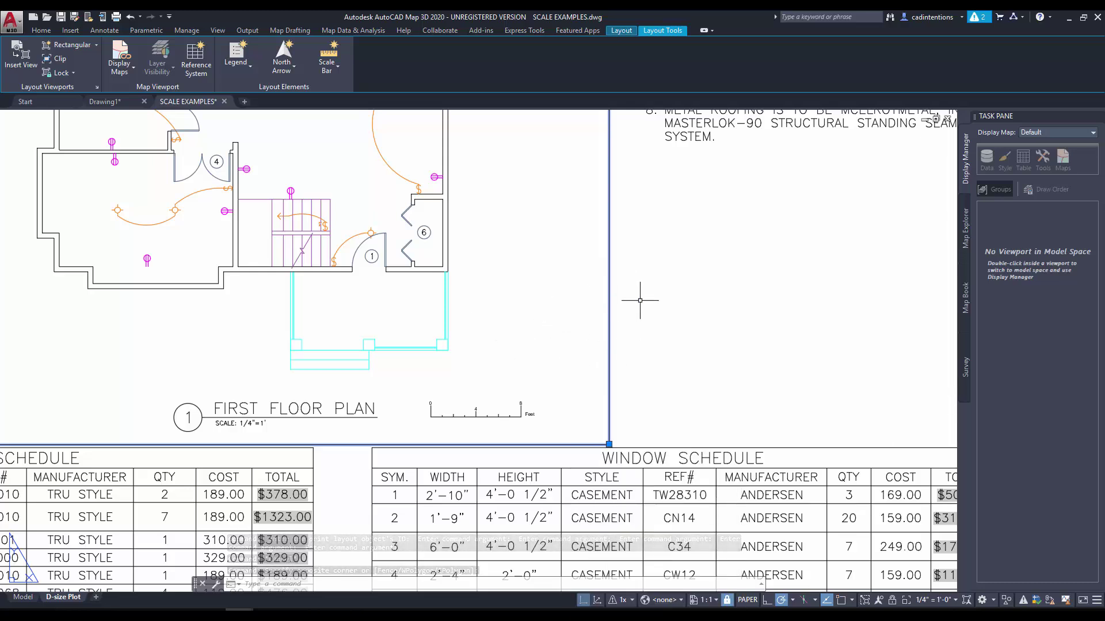
{"action": "left_click", "coordinate": [938, 601]}
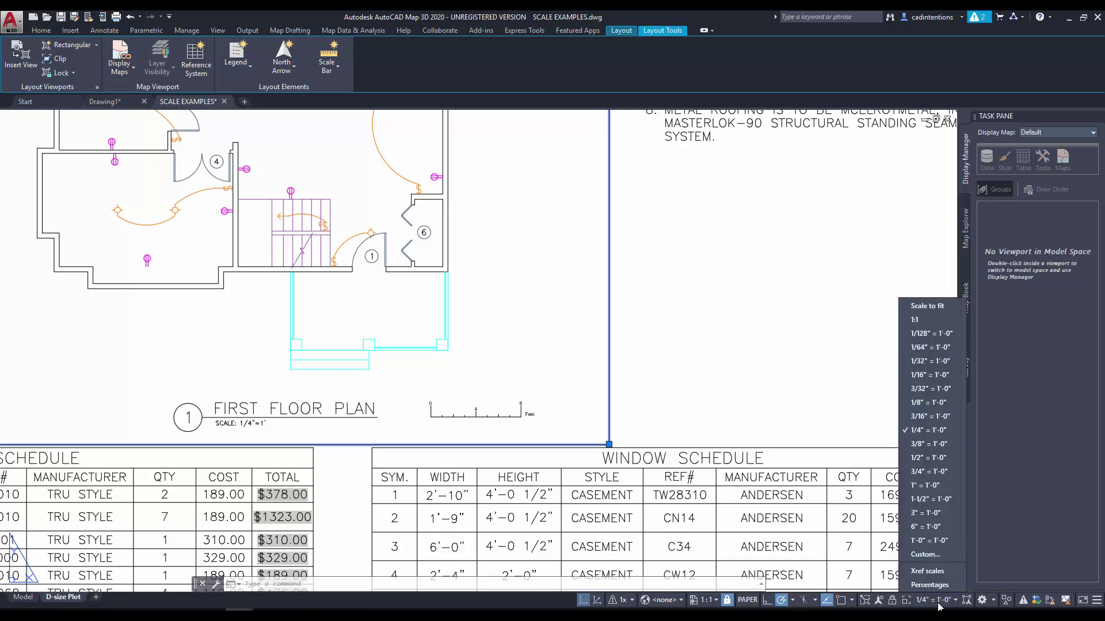
{"action": "left_click", "coordinate": [926, 444]}
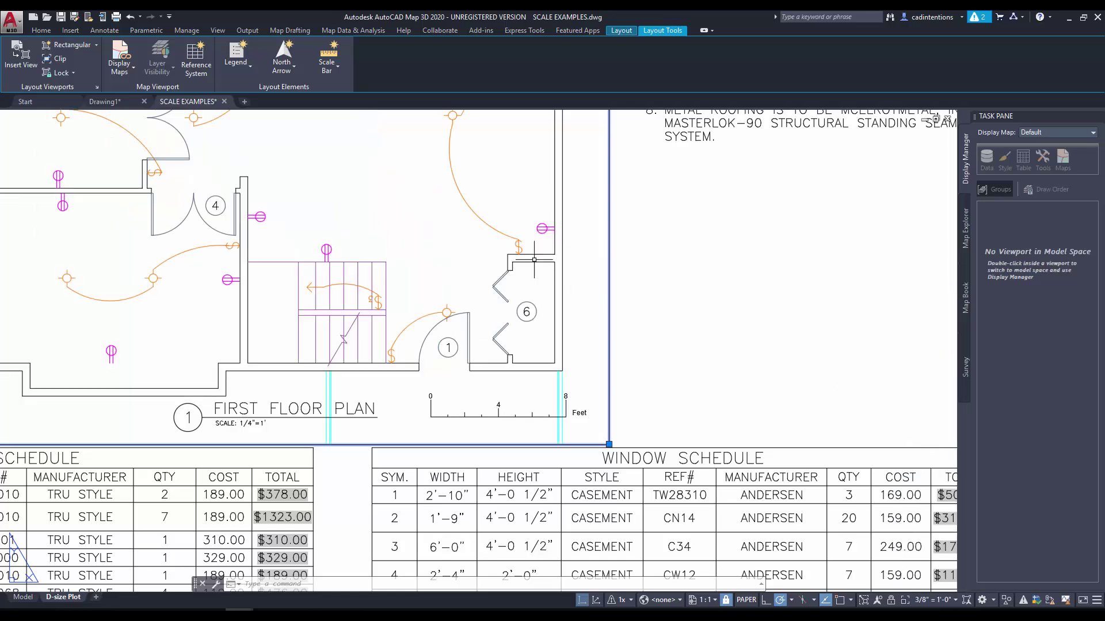
{"action": "key", "text": "Escape"}
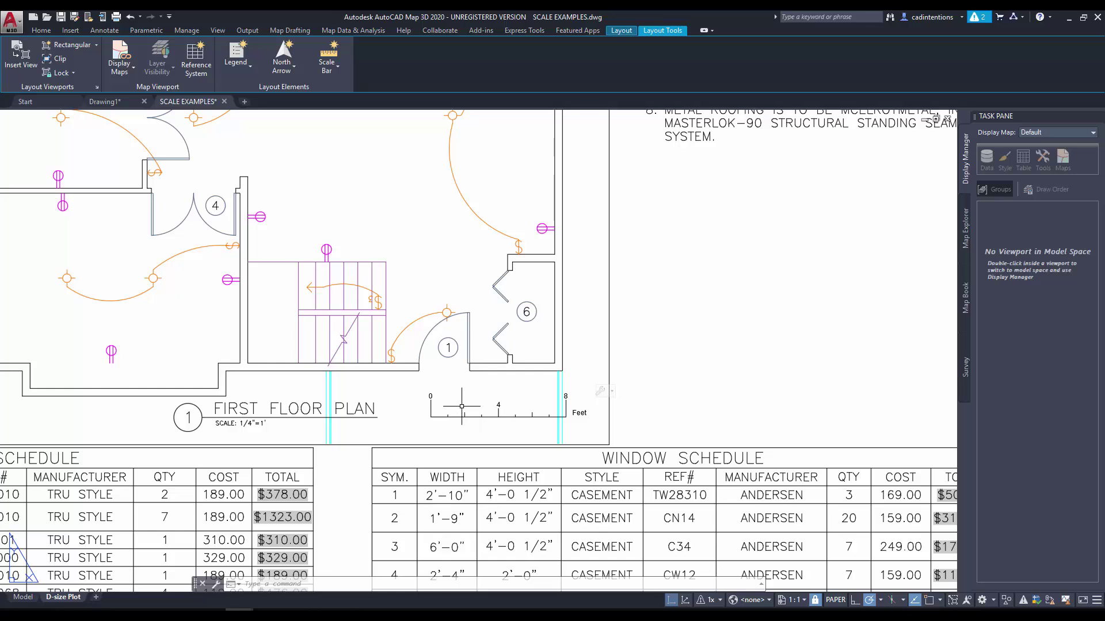
Set the floor-plan viewport scale back to 1/4" = 1'-0".
{"action": "left_click", "coordinate": [628, 386]}
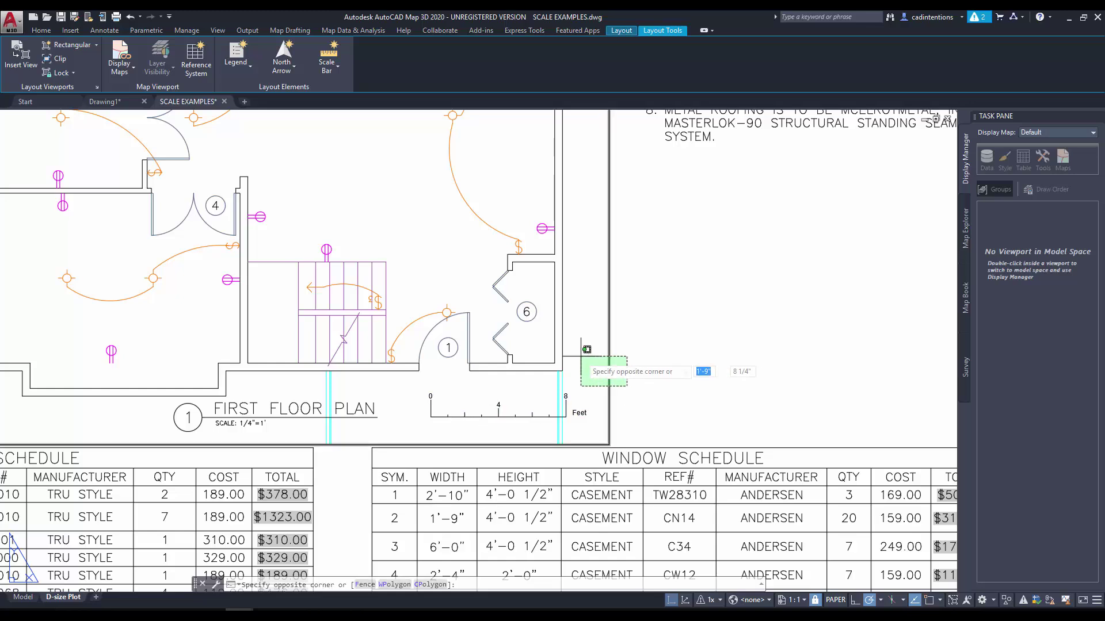
{"action": "left_click", "coordinate": [581, 357]}
{"action": "left_click", "coordinate": [944, 604]}
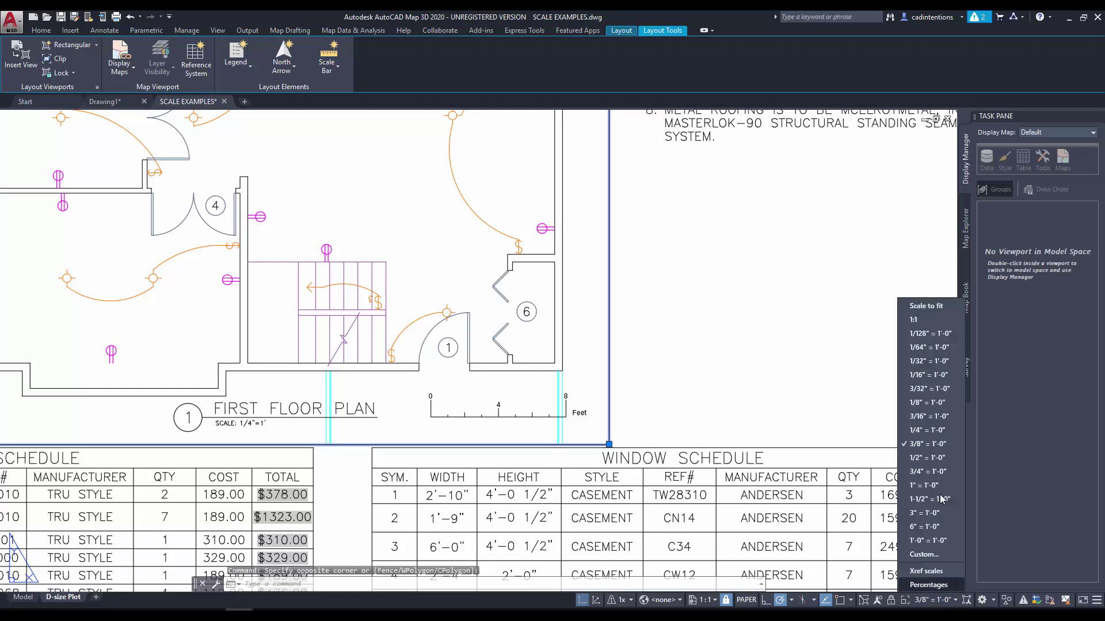
{"action": "left_click", "coordinate": [931, 436]}
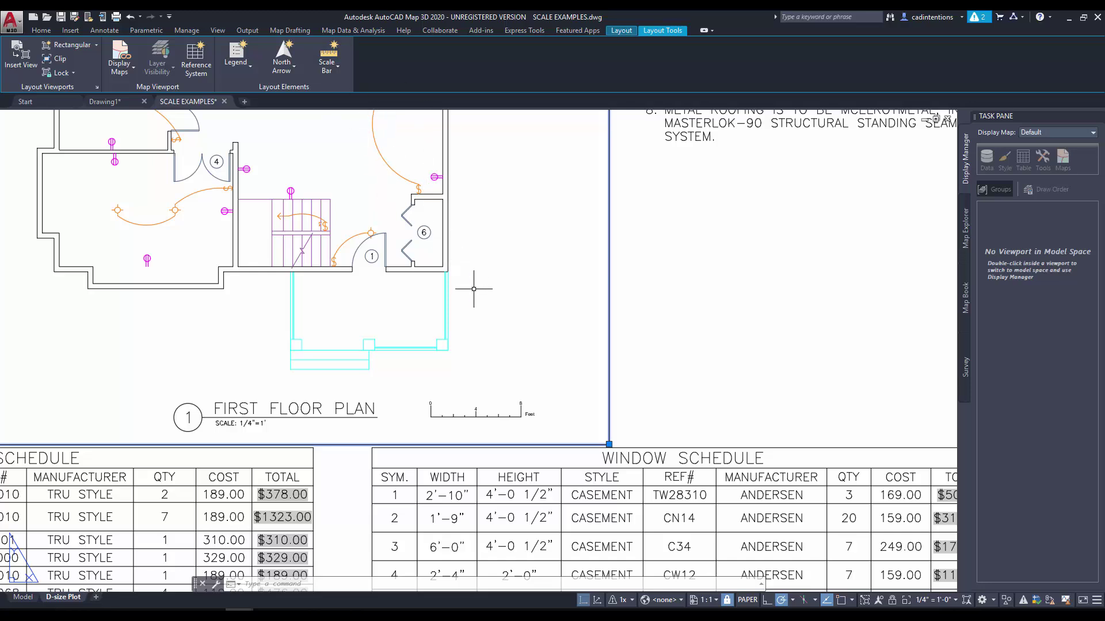
Select the scale bar and review its linking and properties options without changing anything.
{"action": "left_click", "coordinate": [555, 414]}
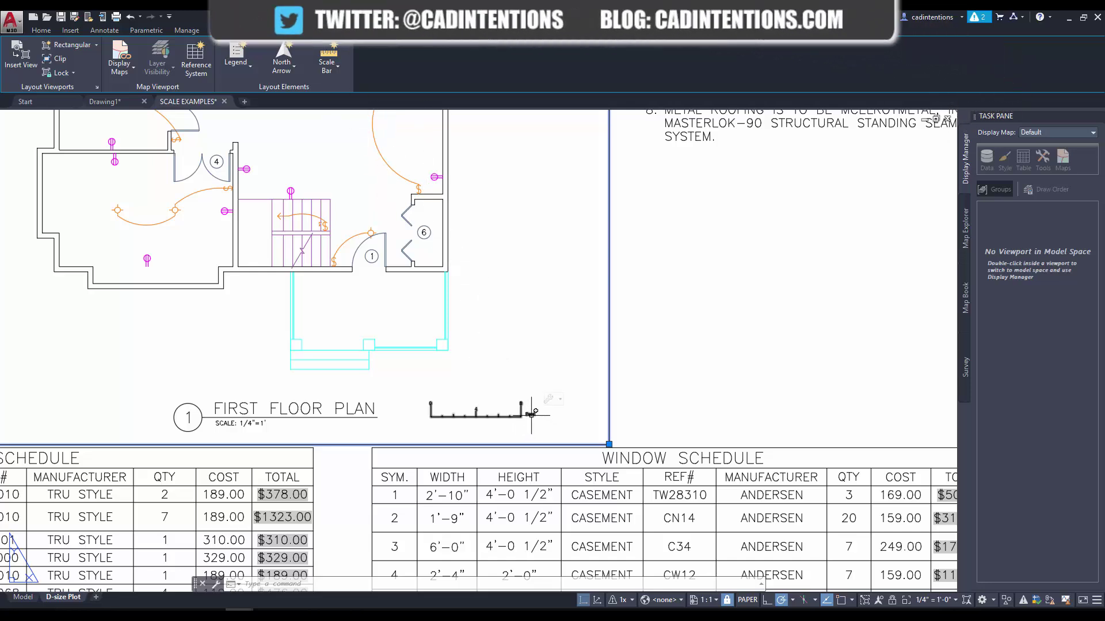
{"action": "left_click", "coordinate": [557, 399]}
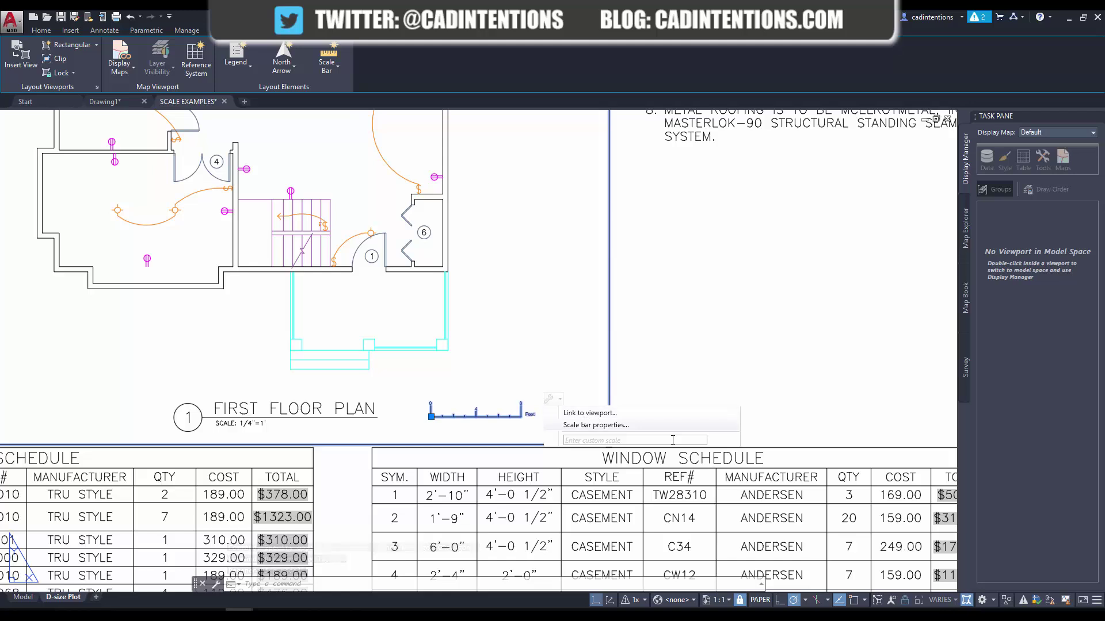
{"action": "left_click", "coordinate": [569, 381]}
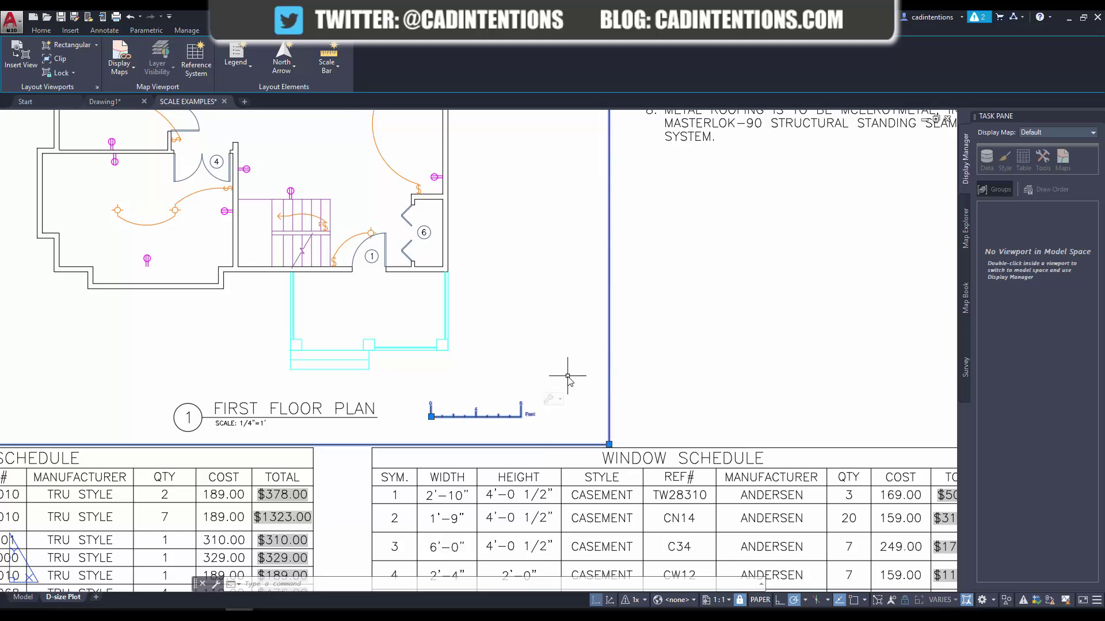